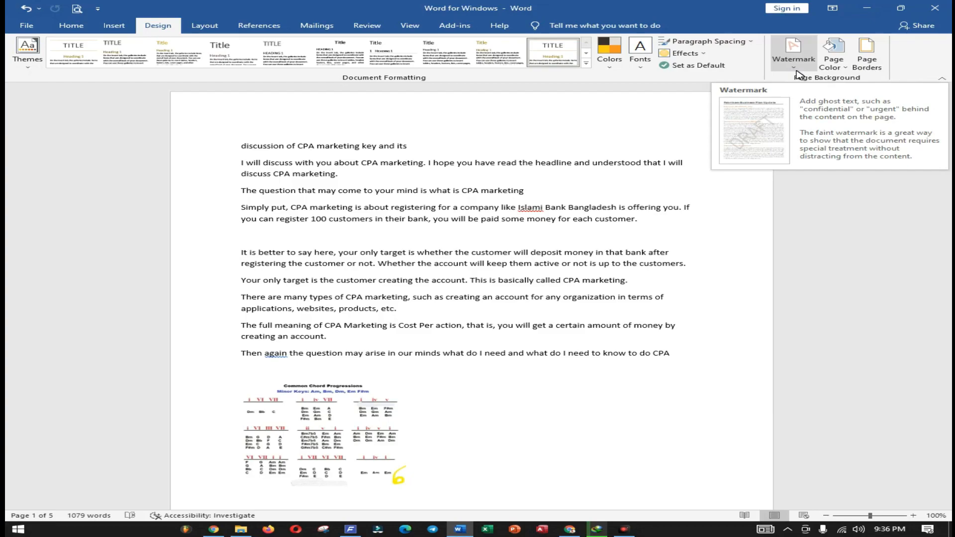
click(796, 62)
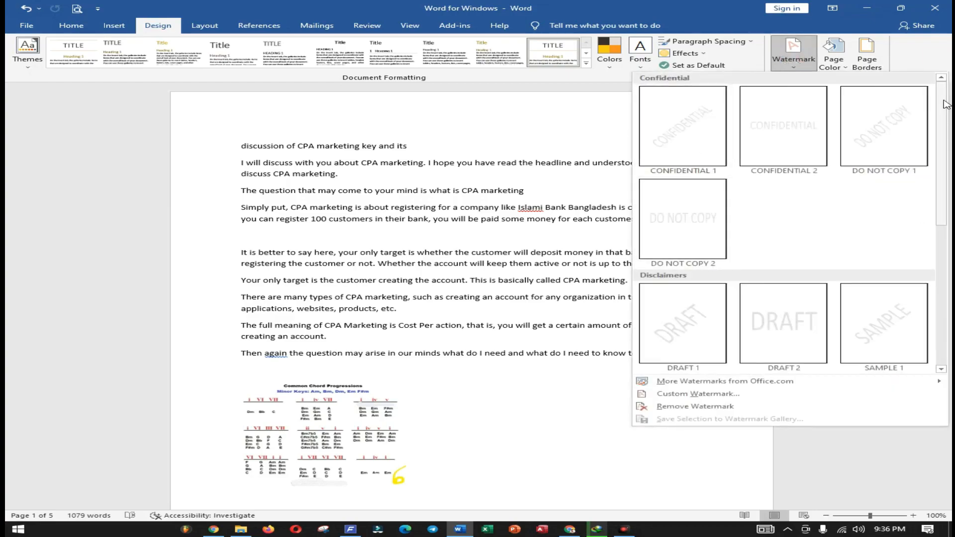
scroll(935, 171, down, 5)
scroll(927, 161, up, 3)
scroll(928, 161, up, 2)
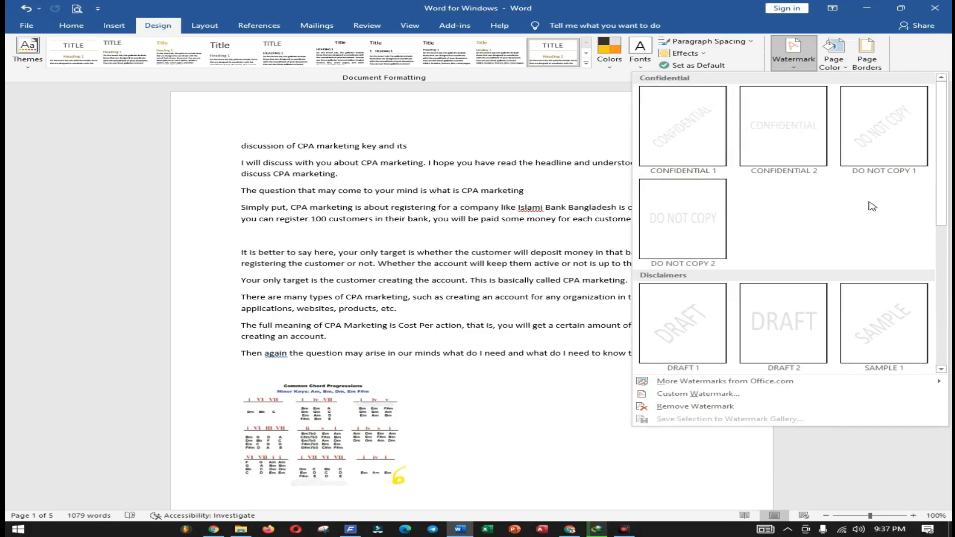
key(Escape)
- Add the built-in CONFIDENTIAL 1 diagonal watermark to the document
click(794, 54)
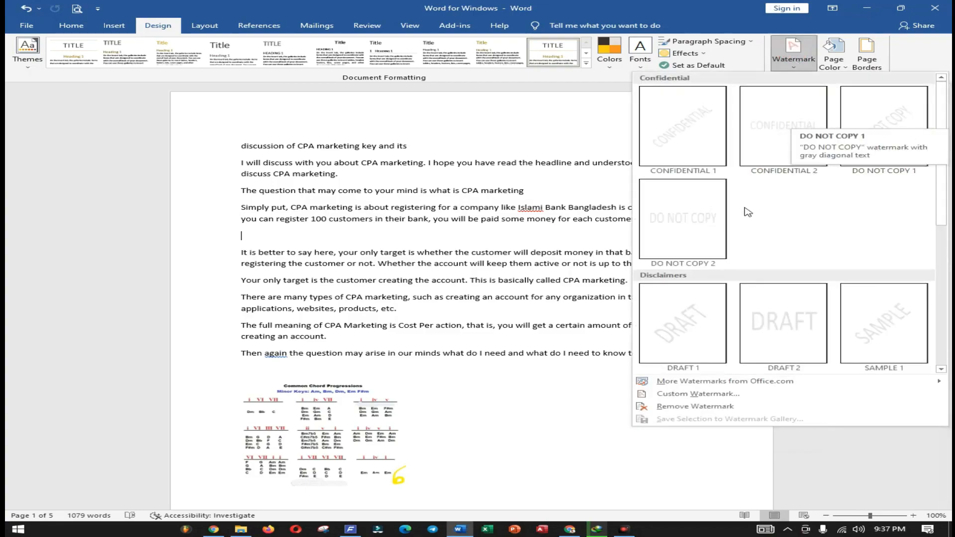
scroll(799, 304, down, 3)
scroll(799, 305, down, 1)
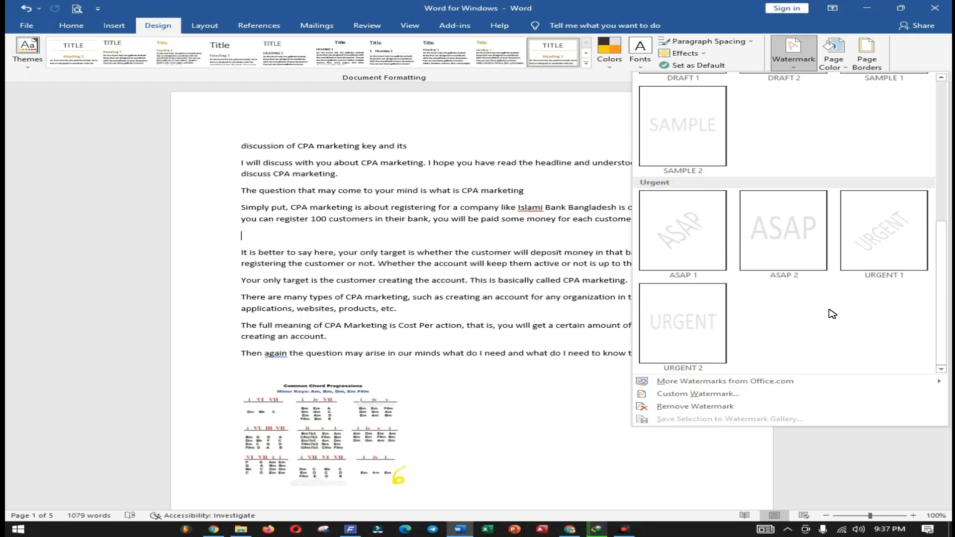
scroll(827, 304, up, 4)
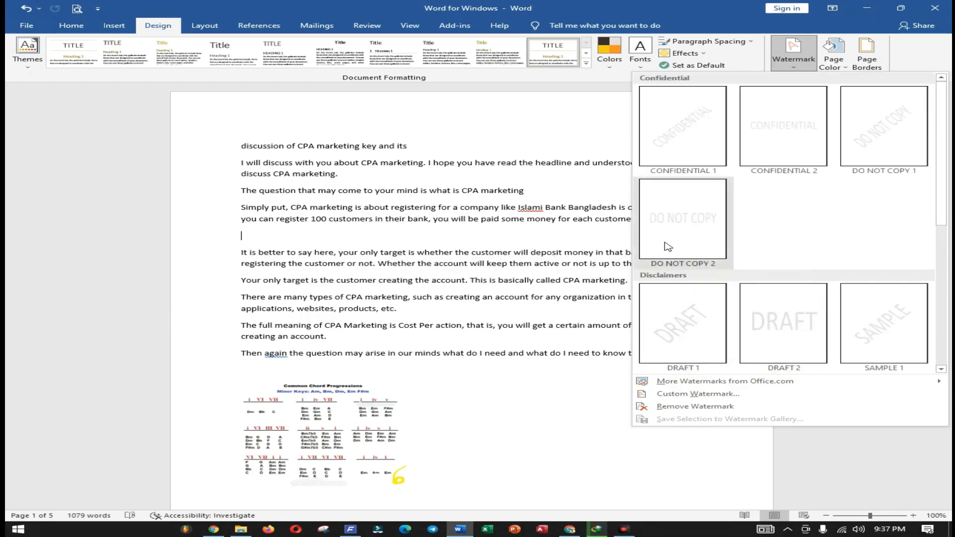
click(687, 124)
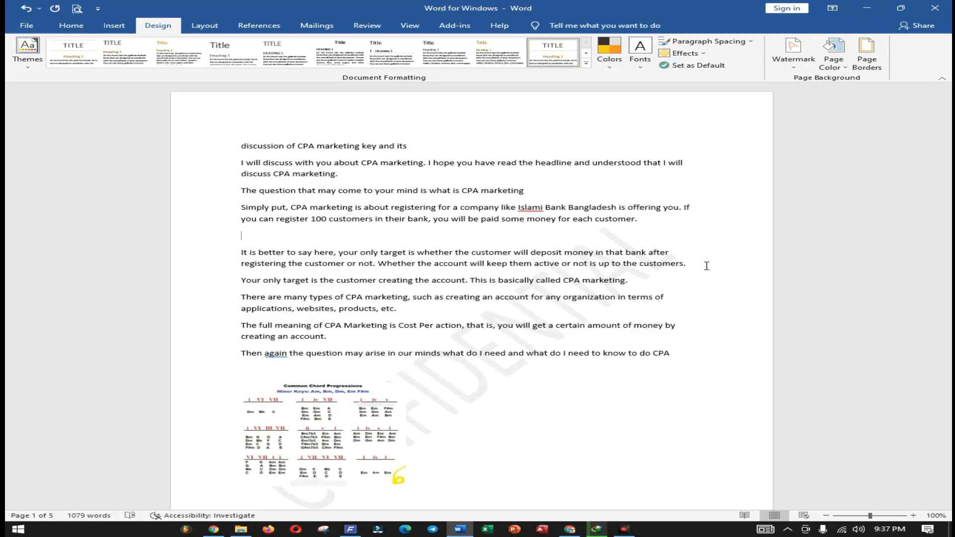
- Delete the chord progressions picture on the first page and select the empty paragraph above "Let's talk a little bit about this."
click(349, 426)
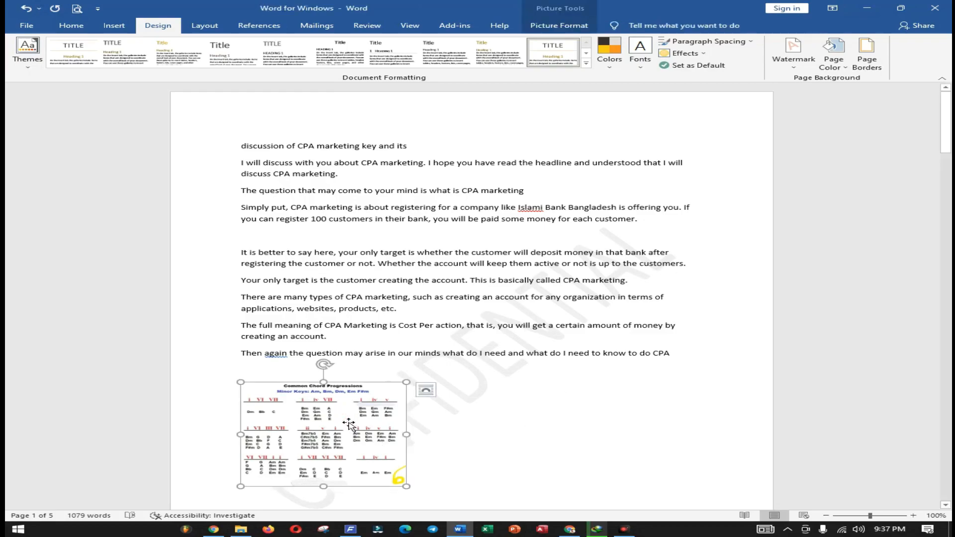
key(Delete)
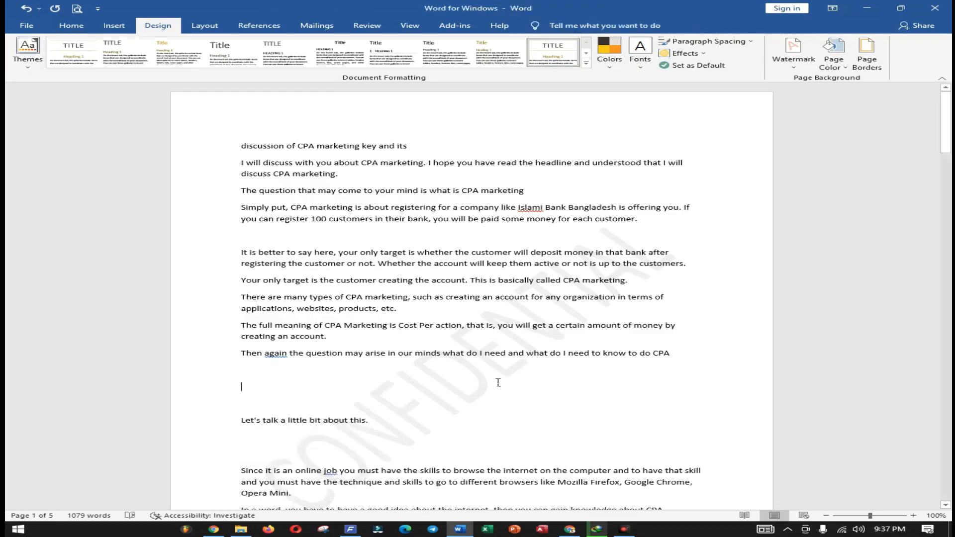
click(447, 392)
click(500, 388)
scroll(502, 391, down, 2)
double_click(423, 299)
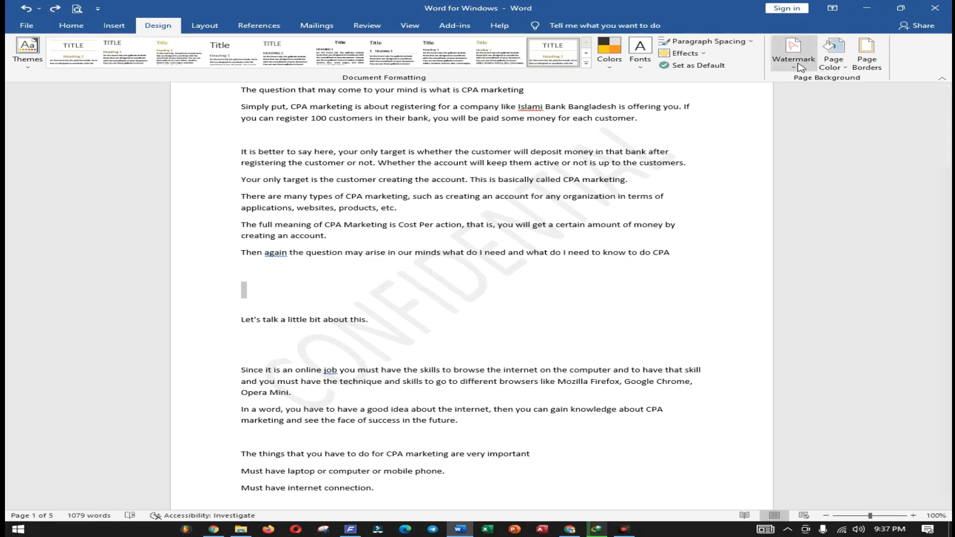
- Replace the watermark with a custom text watermark reading "Windows 10"
click(794, 50)
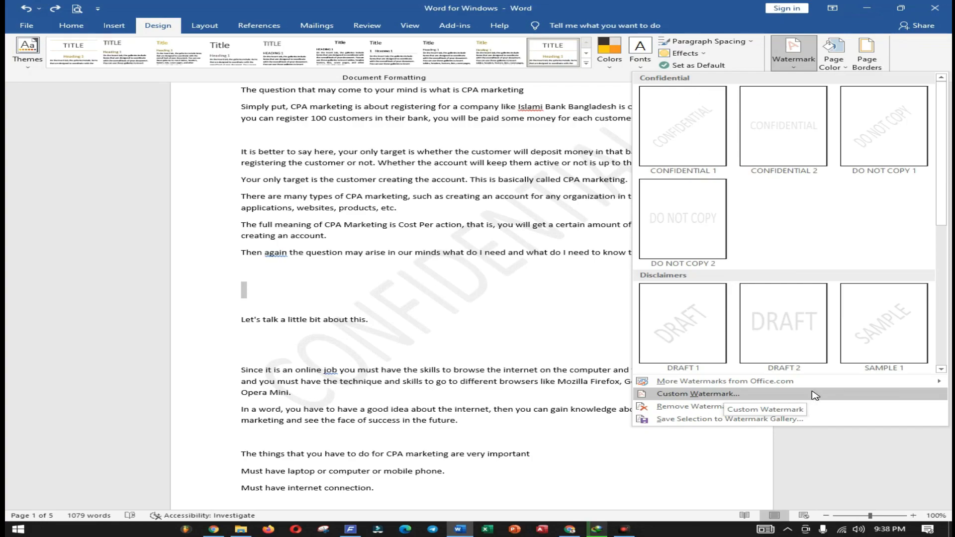
click(785, 400)
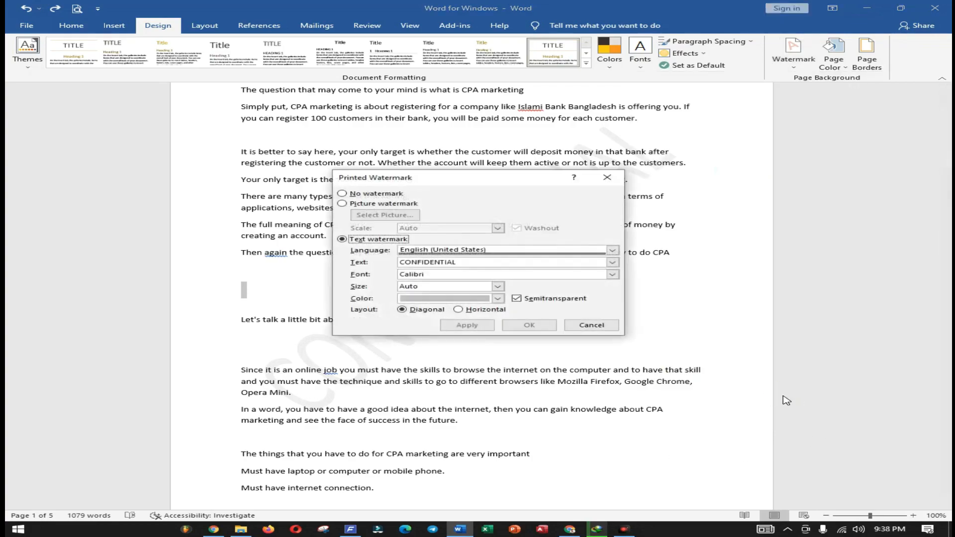
drag(503, 184, 792, 136)
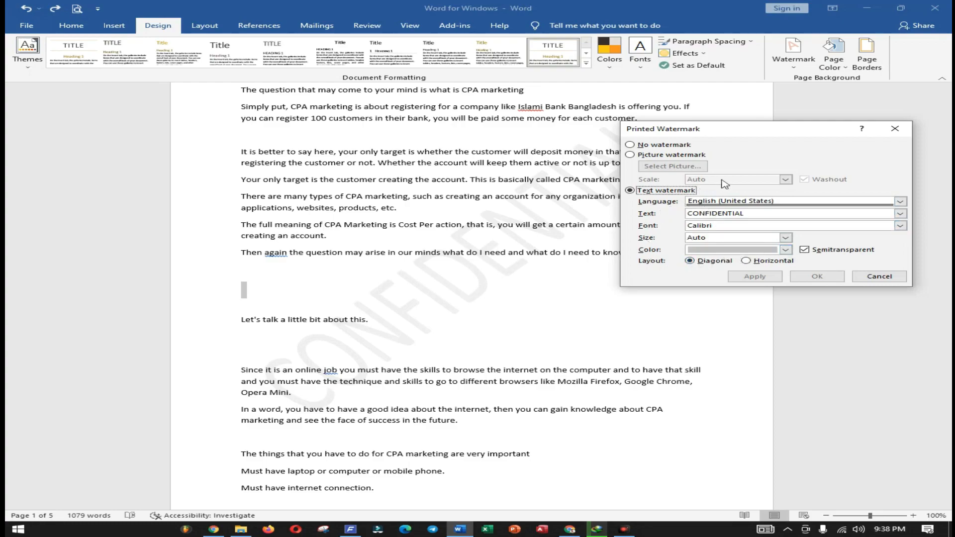
drag(743, 137, 749, 109)
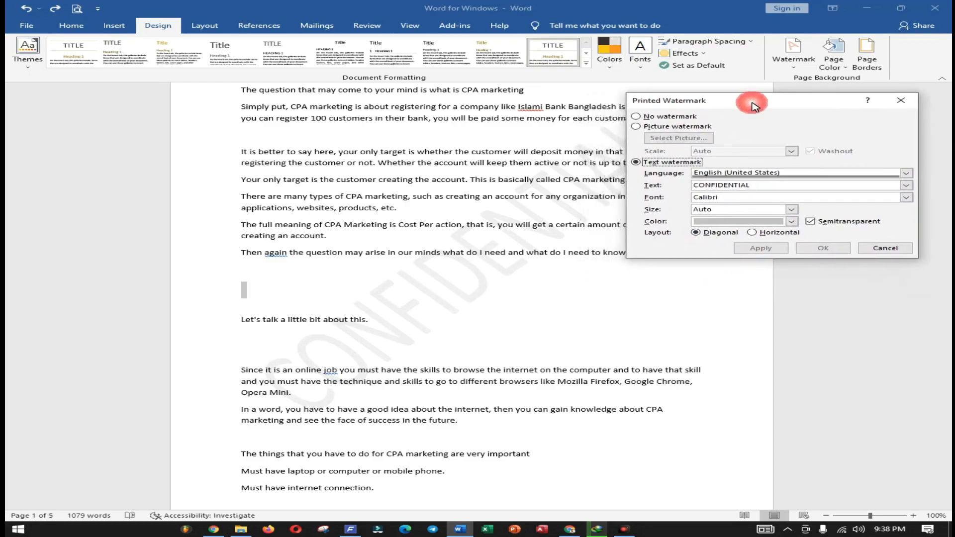
click(787, 189)
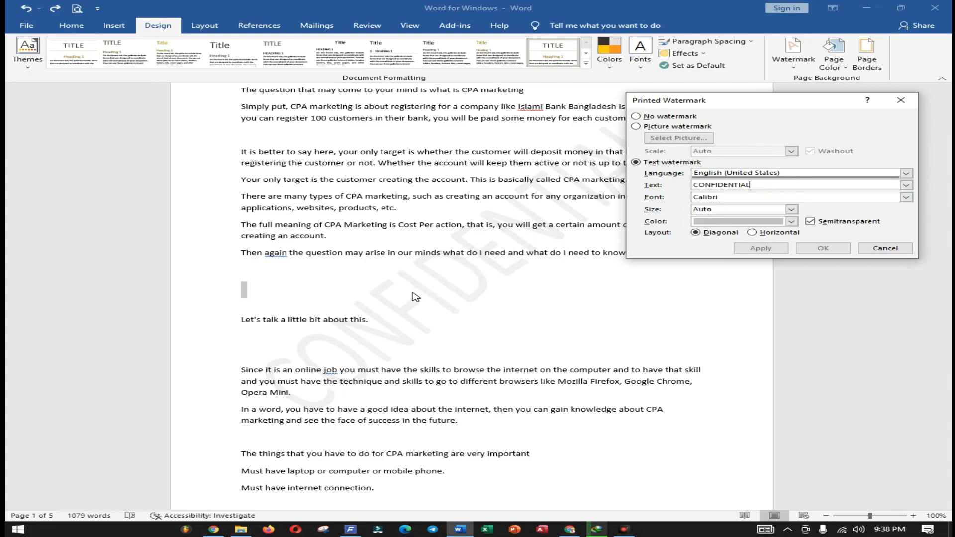
drag(750, 187, 689, 190)
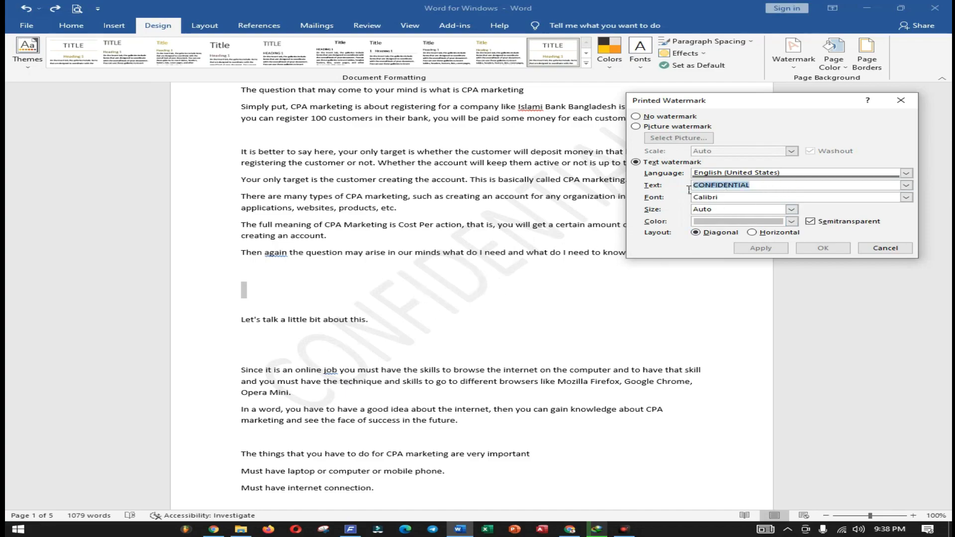
text(Ma)
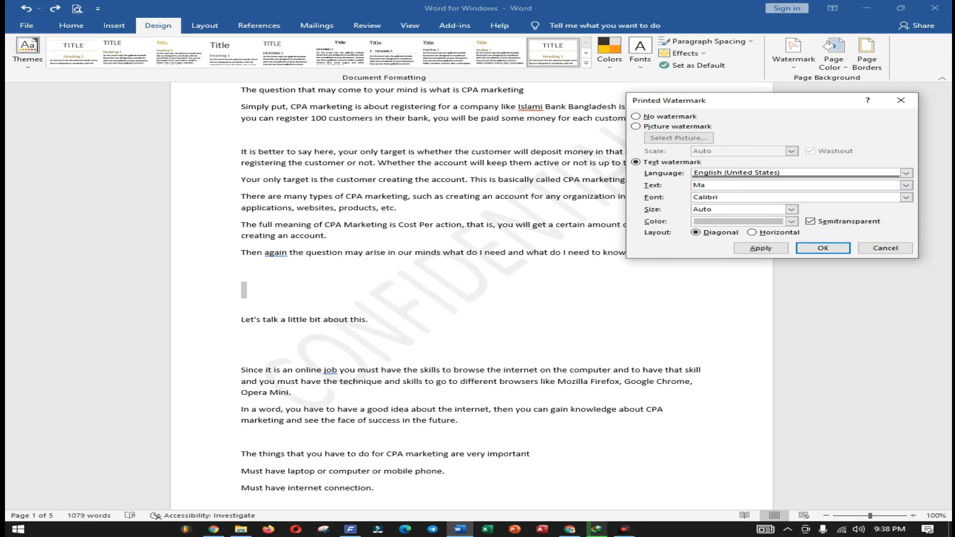
key(BackSpace)
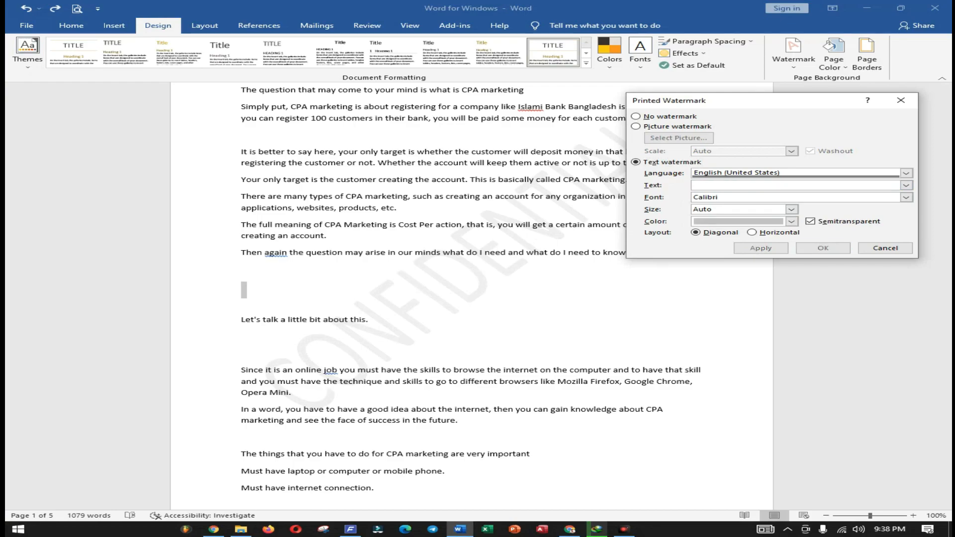
text(Windows 10)
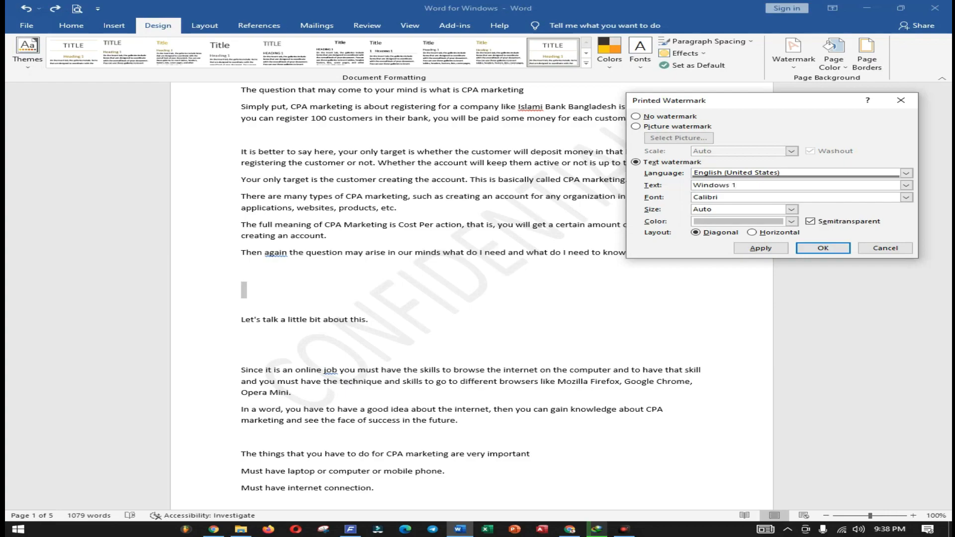
click(830, 251)
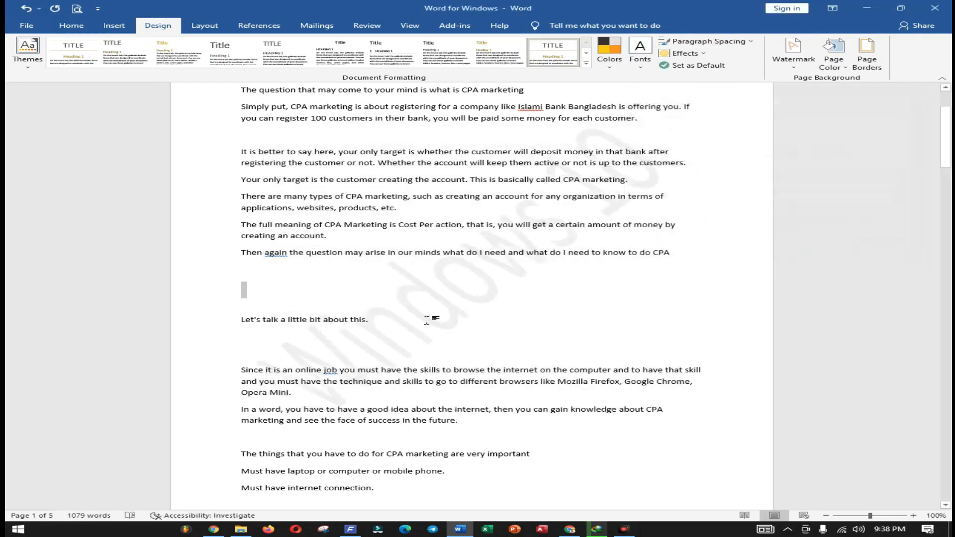
- Customize the text watermark again, setting its font to Century and its size to 36
scroll(543, 266, down, 3)
scroll(544, 267, up, 2)
scroll(548, 265, down, 14)
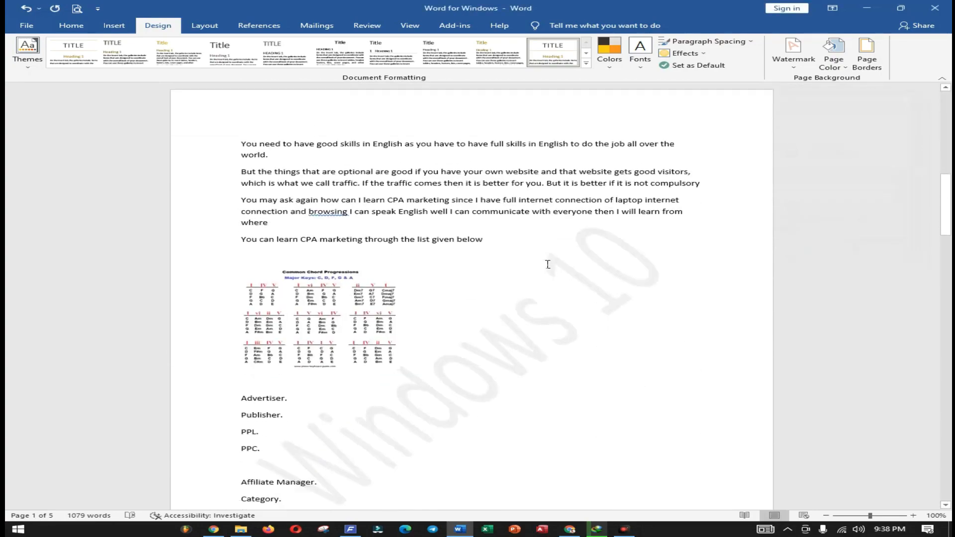
scroll(512, 234, up, 3)
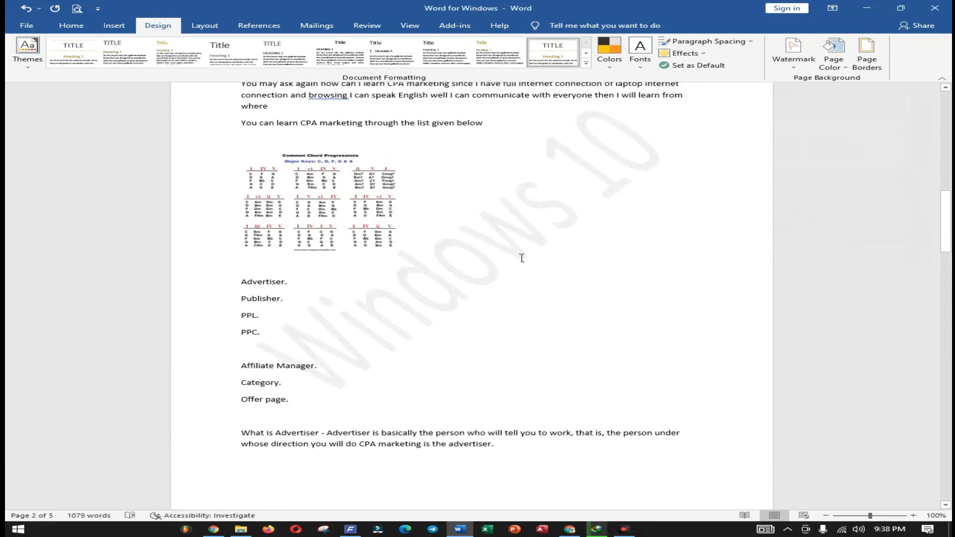
click(795, 68)
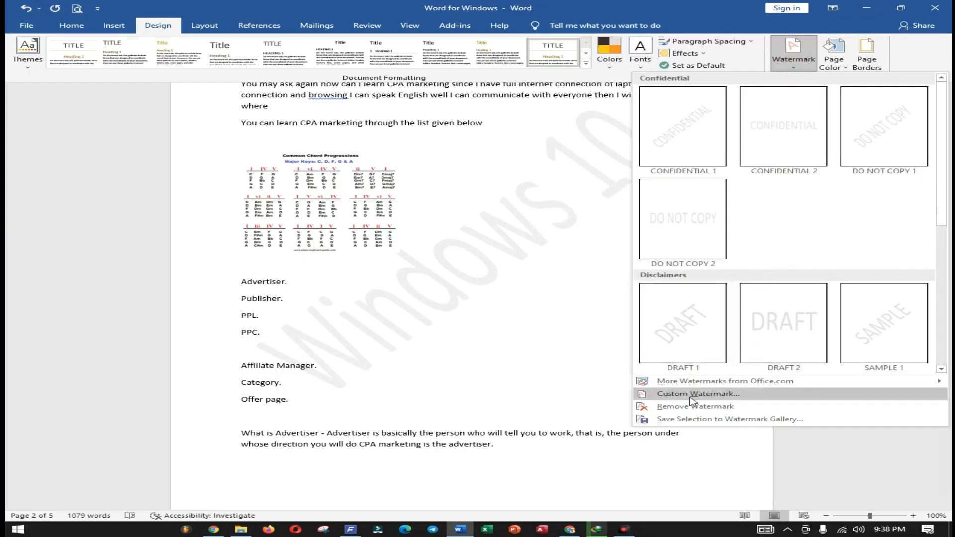
click(787, 396)
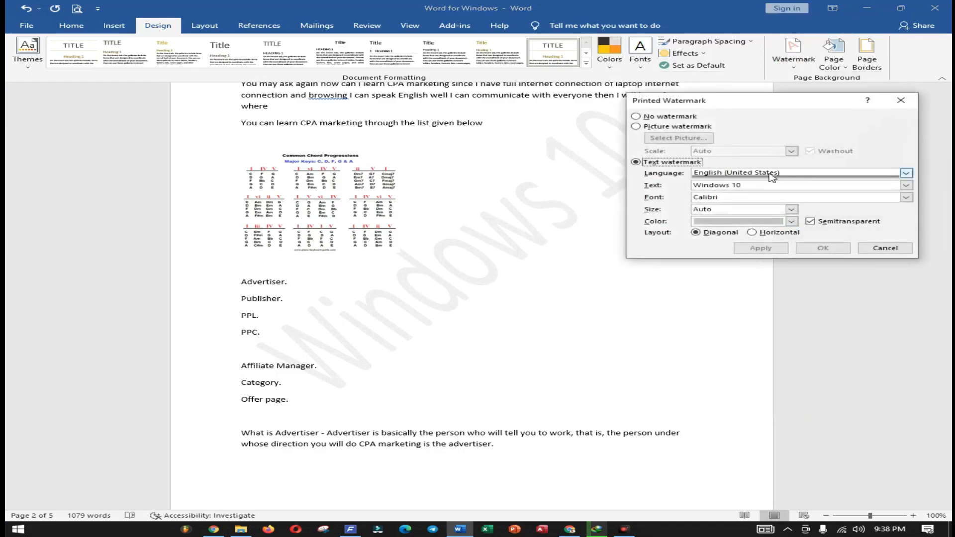
click(907, 197)
scroll(858, 217, down, 2)
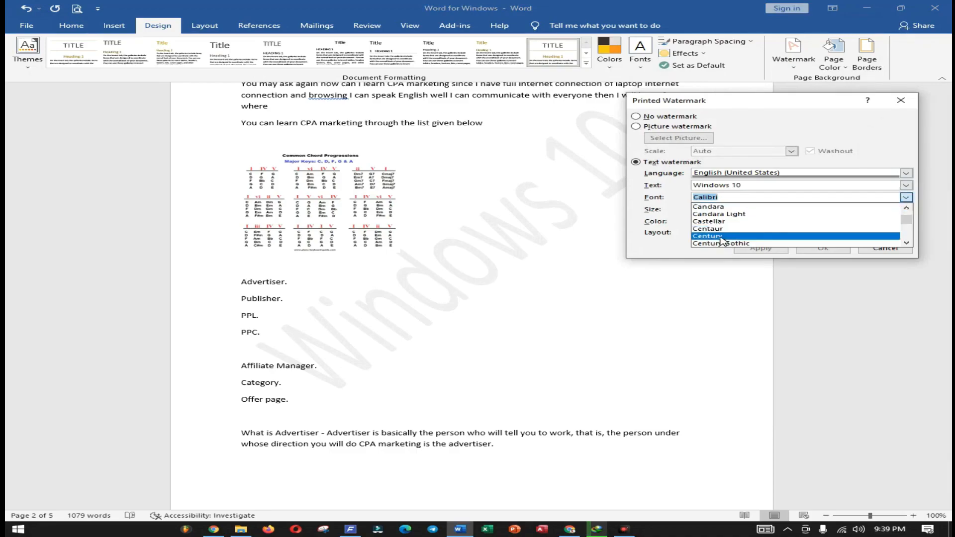
click(721, 238)
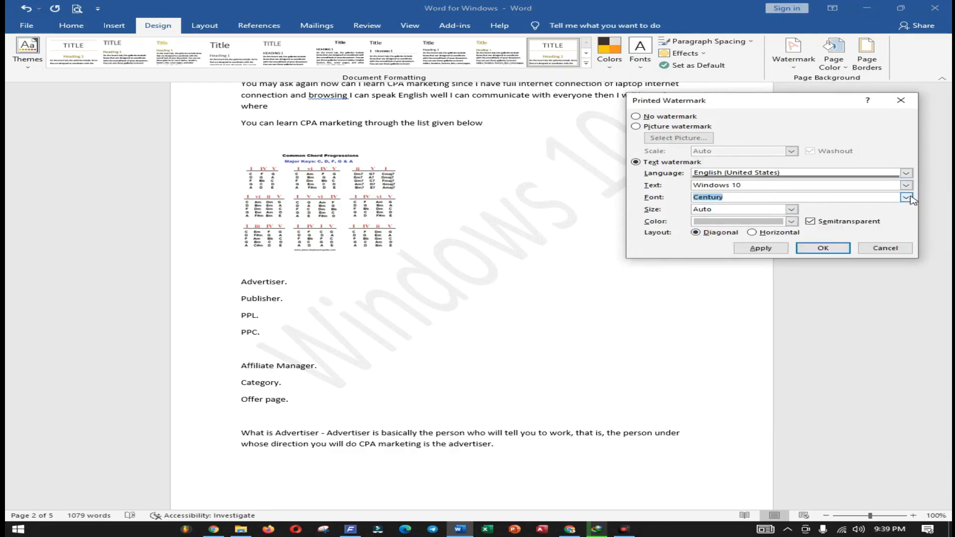
click(793, 211)
mouse_move(795, 219)
mouse_down()
mouse_move(794, 252)
mouse_move(799, 215)
mouse_up()
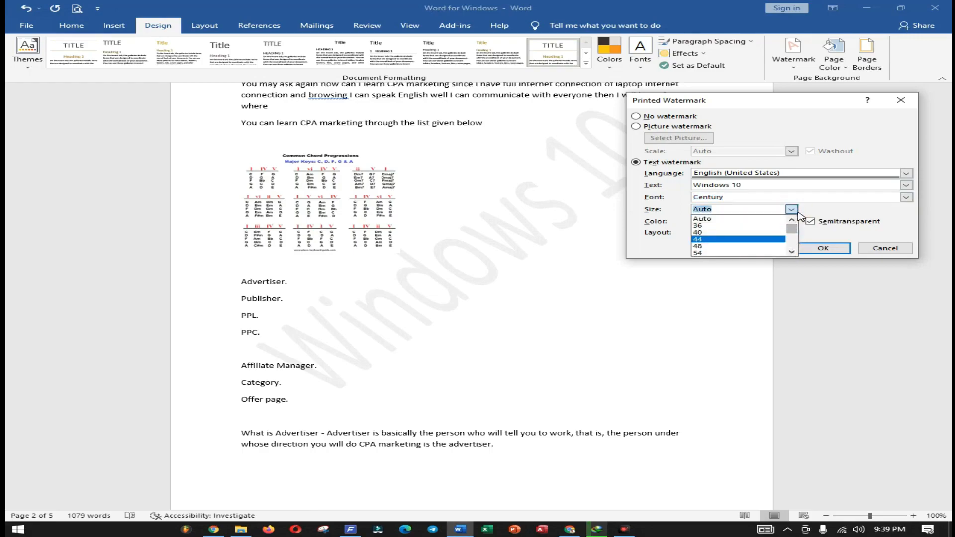
click(736, 225)
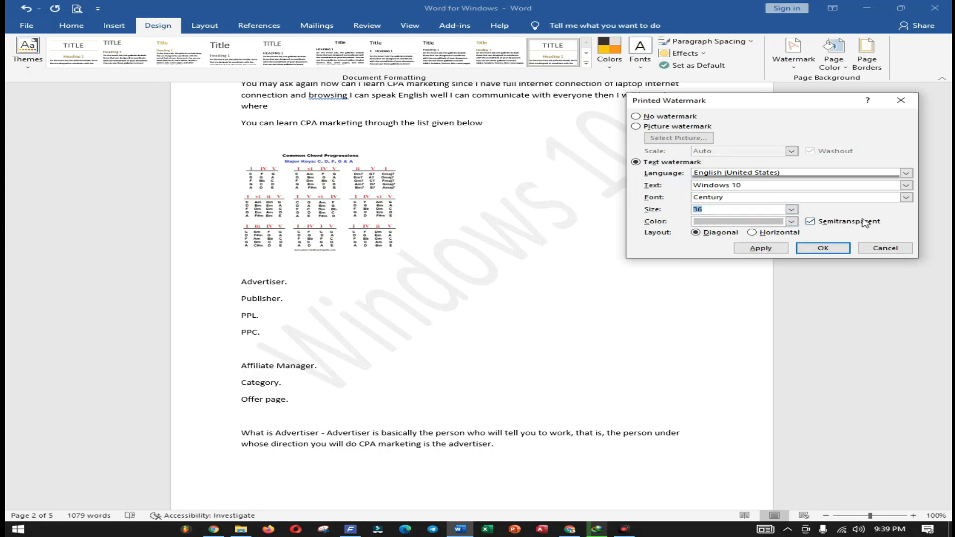
- Set the watermark text color to the gold theme color and apply it to the document
click(792, 222)
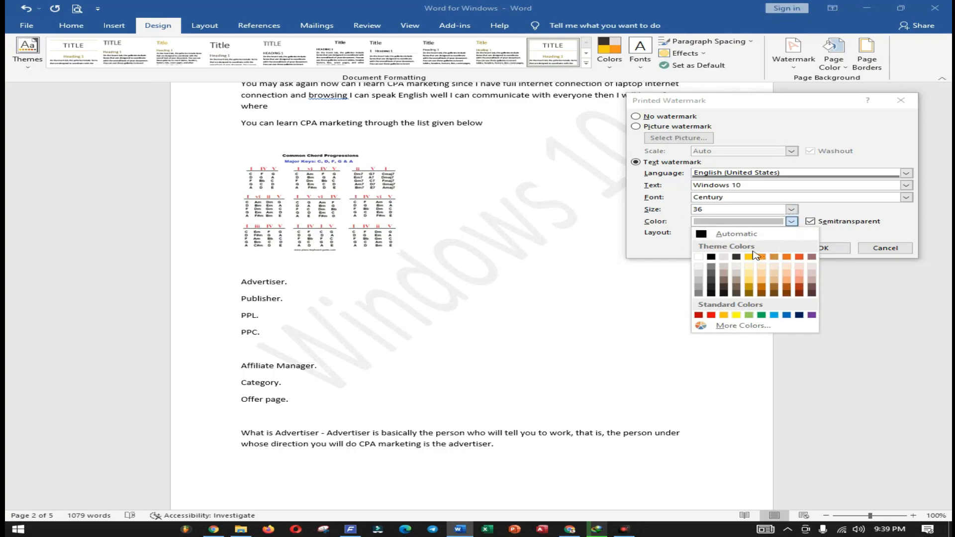
click(749, 257)
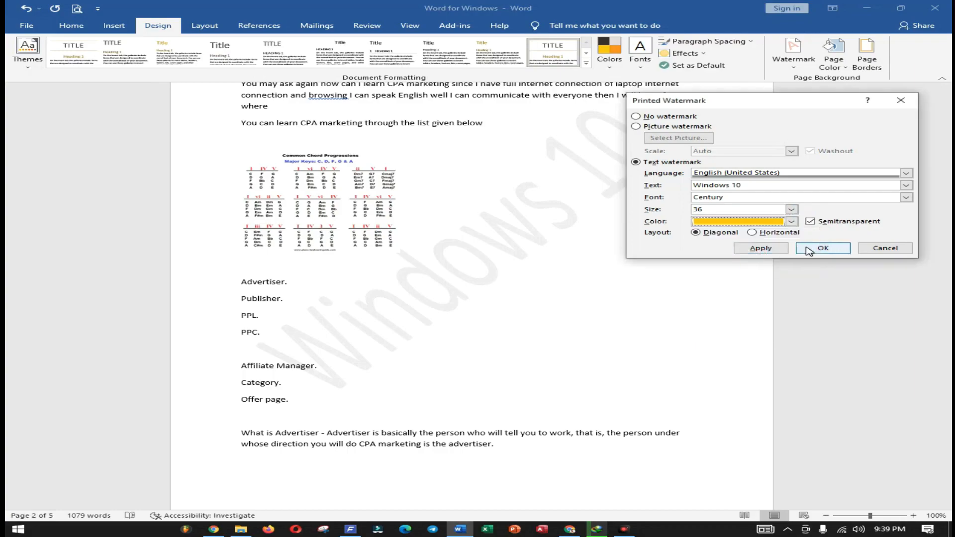
click(761, 248)
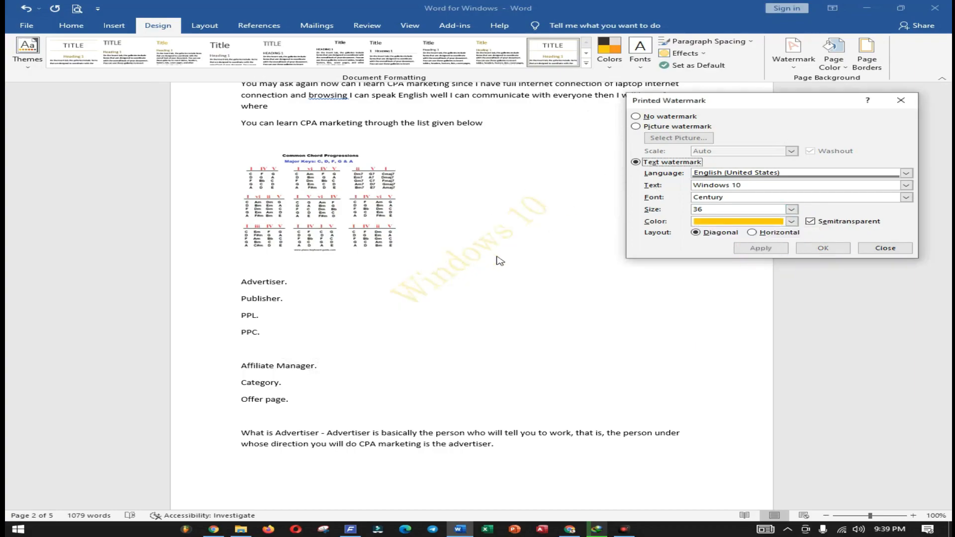
- Apply the standard red color to the watermark, turn off its semitransparency, and close the watermark settings
click(792, 221)
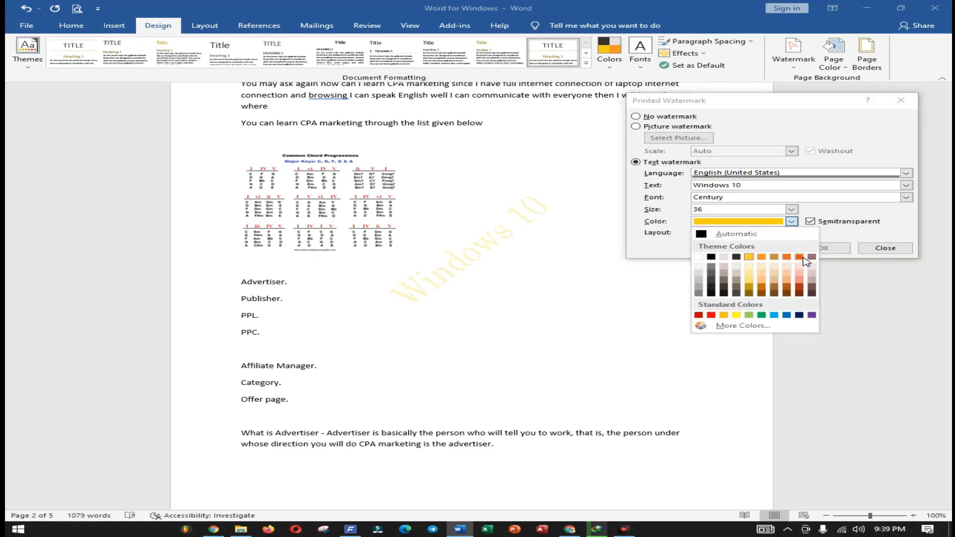
click(711, 315)
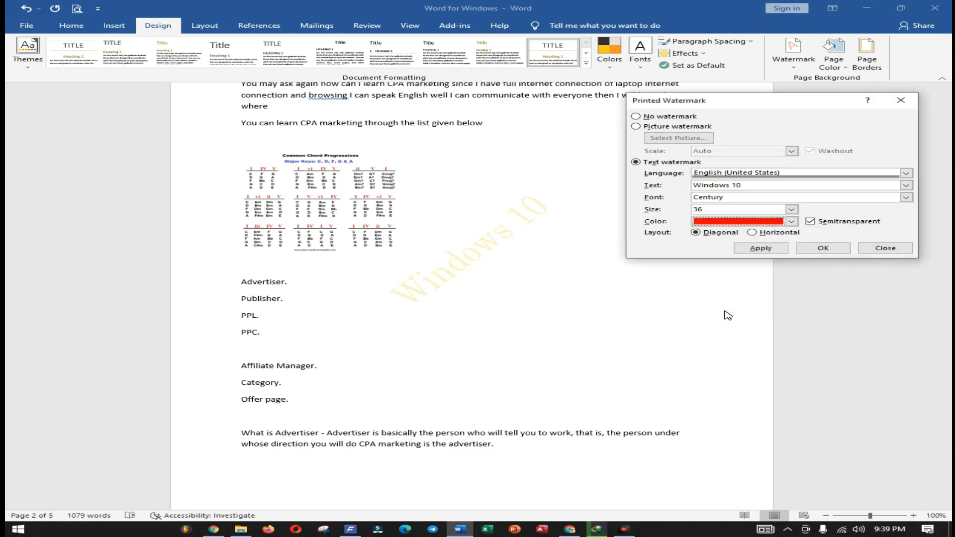
click(762, 249)
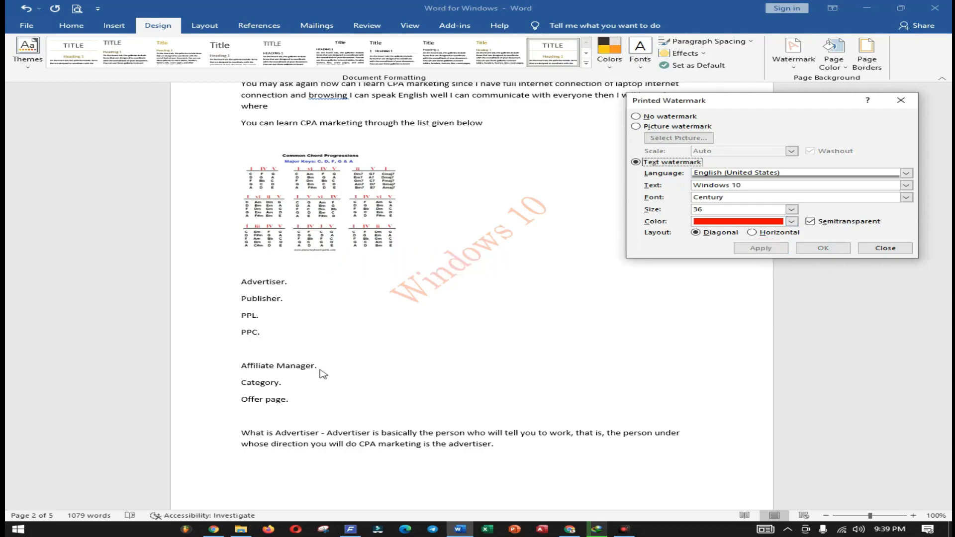
click(811, 221)
click(761, 249)
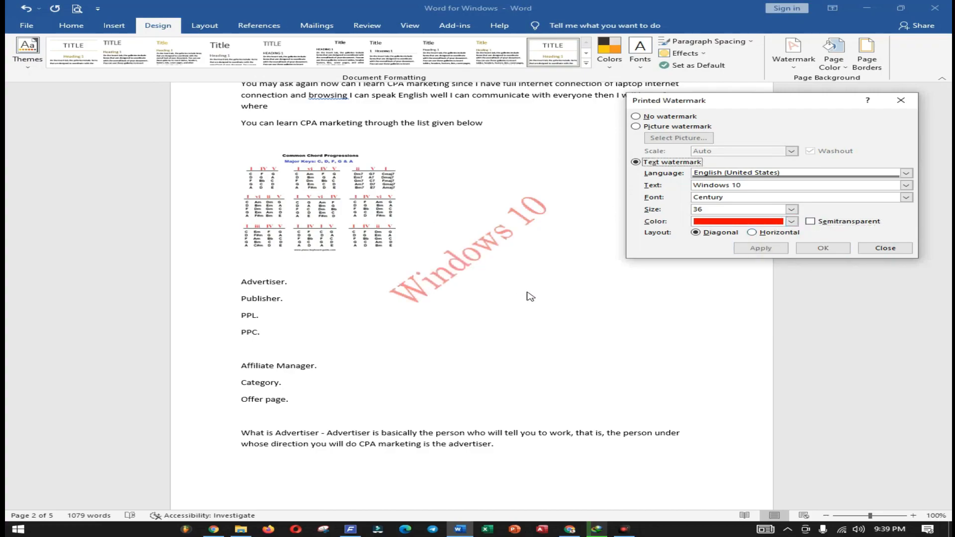
click(879, 250)
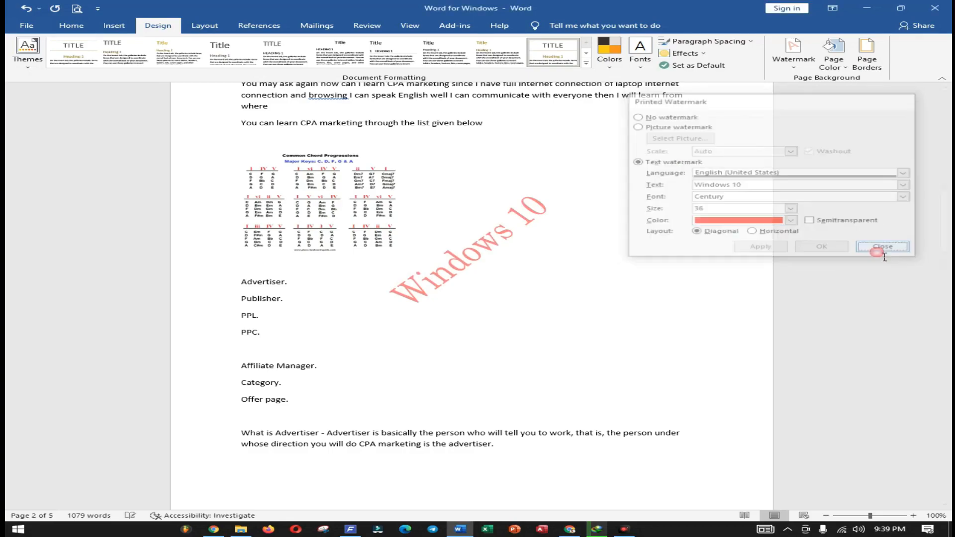
- Reopen the custom watermark settings, make the "Windows 10" text watermark semitransparent, and apply the change
scroll(593, 348, up, 15)
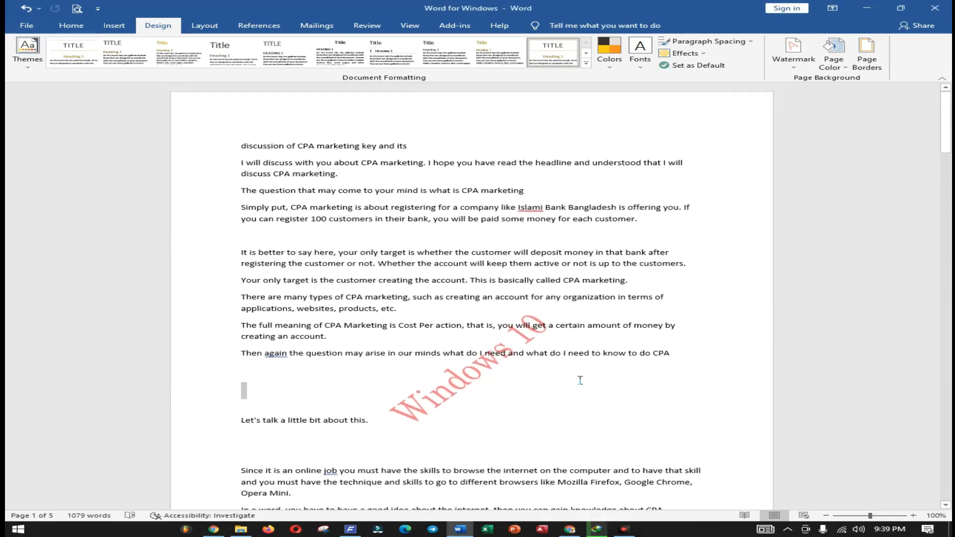
click(794, 50)
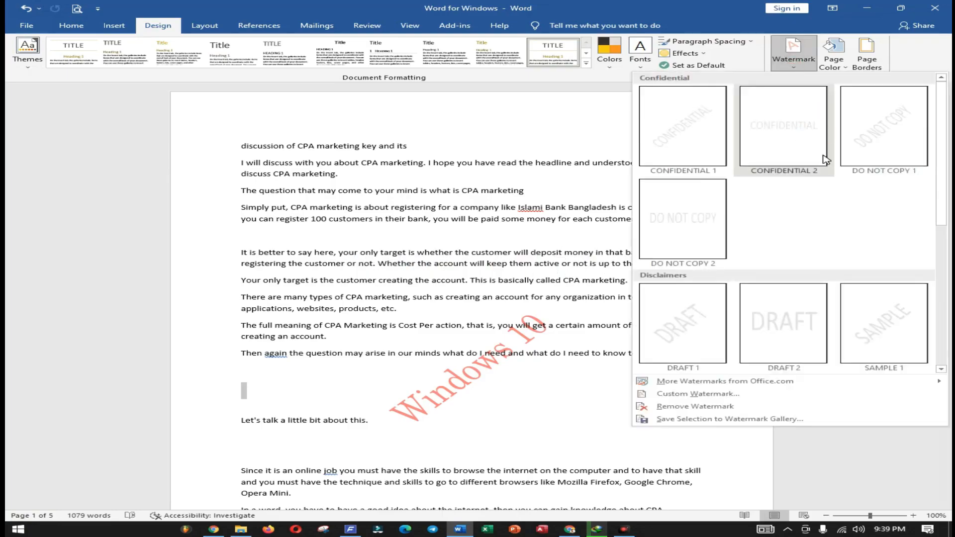
click(726, 394)
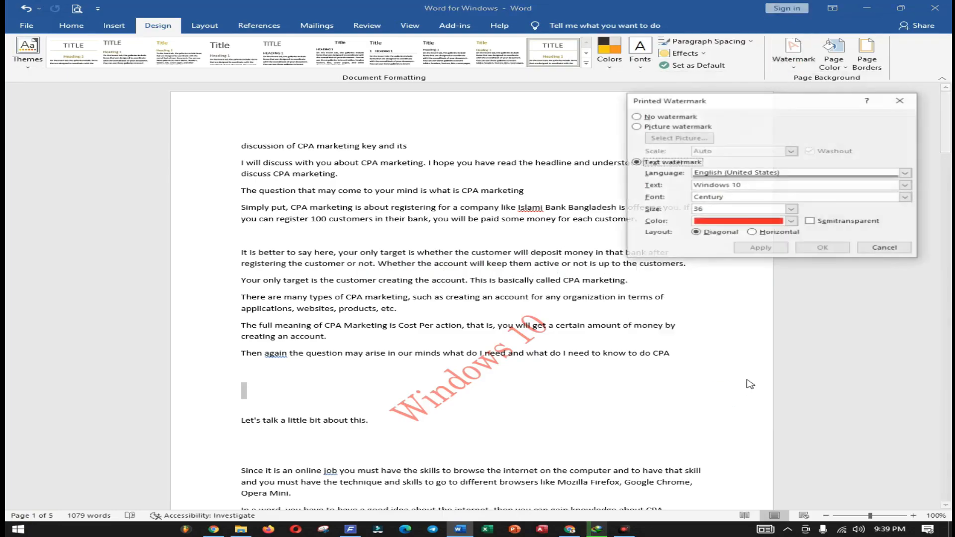
click(811, 222)
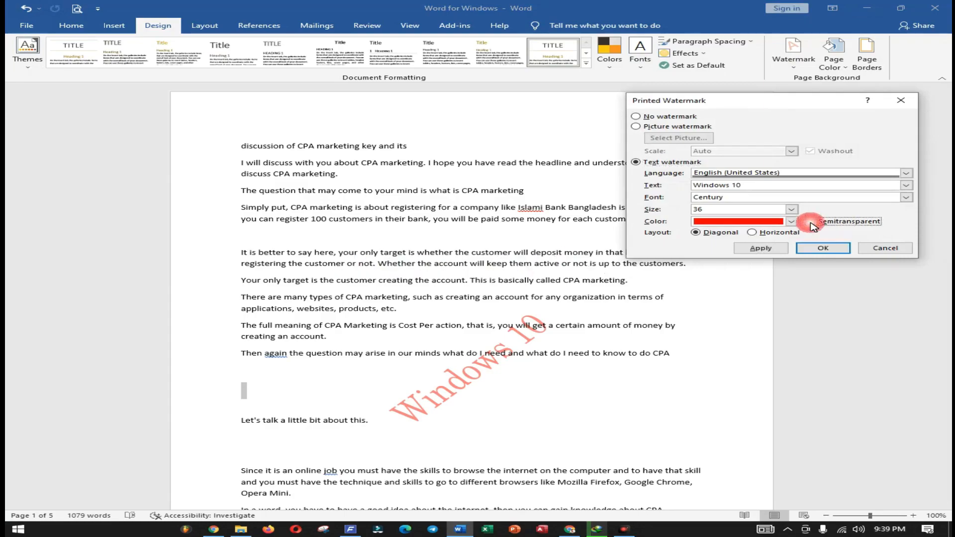
click(761, 248)
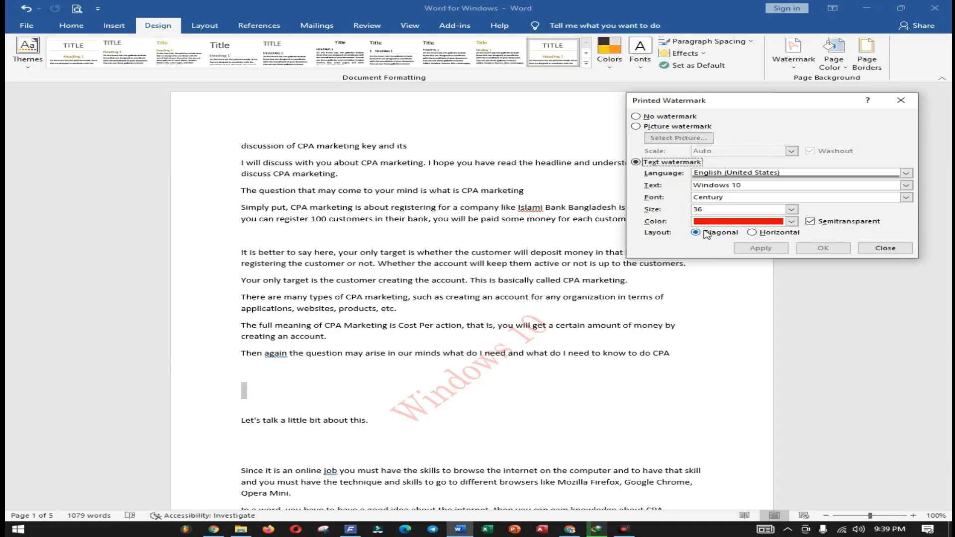
- Apply the horizontal layout to the text watermark, and switch it back to the diagonal layout
click(752, 233)
click(761, 248)
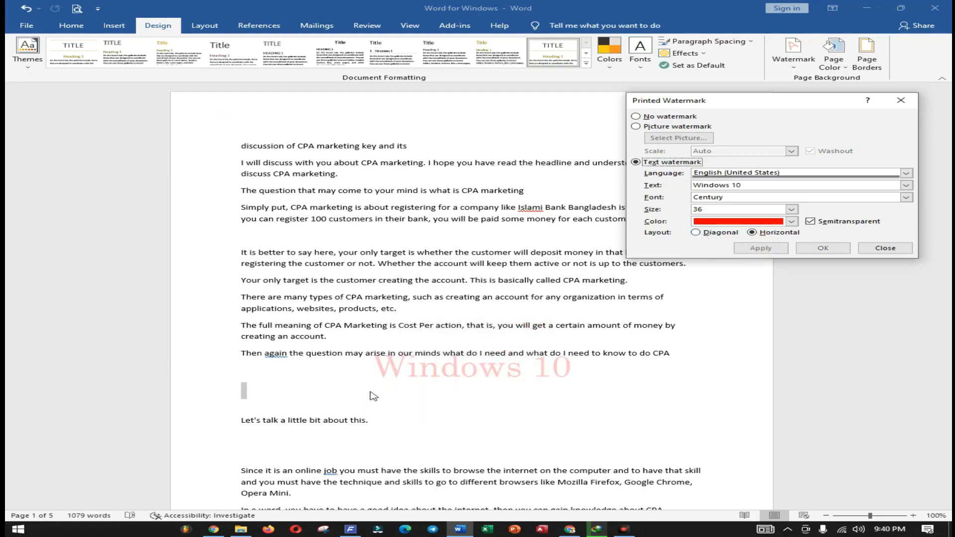
click(709, 234)
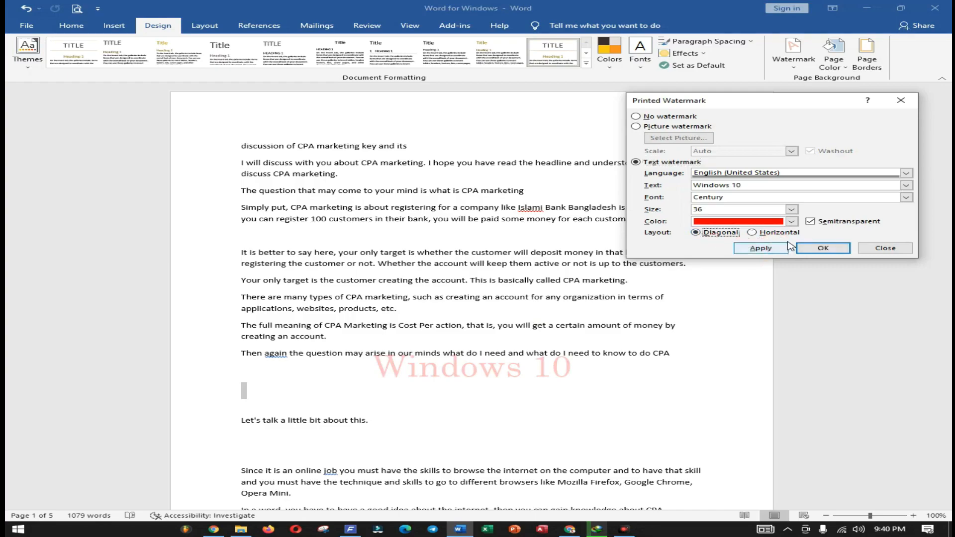
click(803, 244)
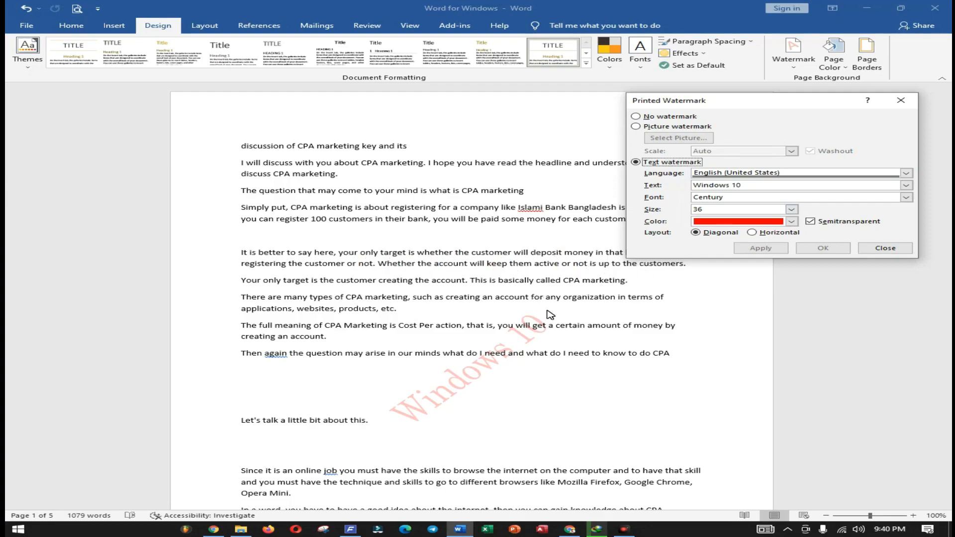
- Apply the No watermark option to the document, and reapply the "Windows 10" text watermark
click(636, 117)
click(763, 249)
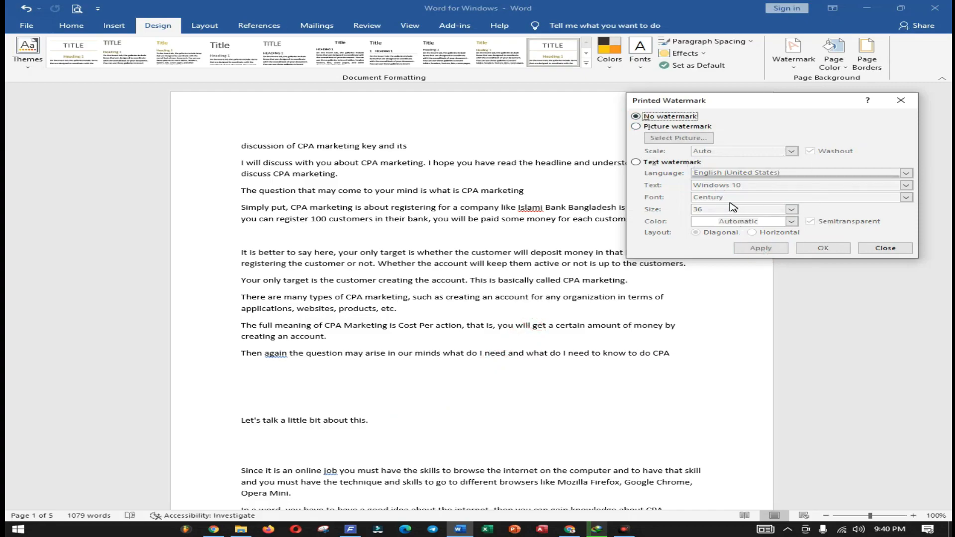
click(635, 163)
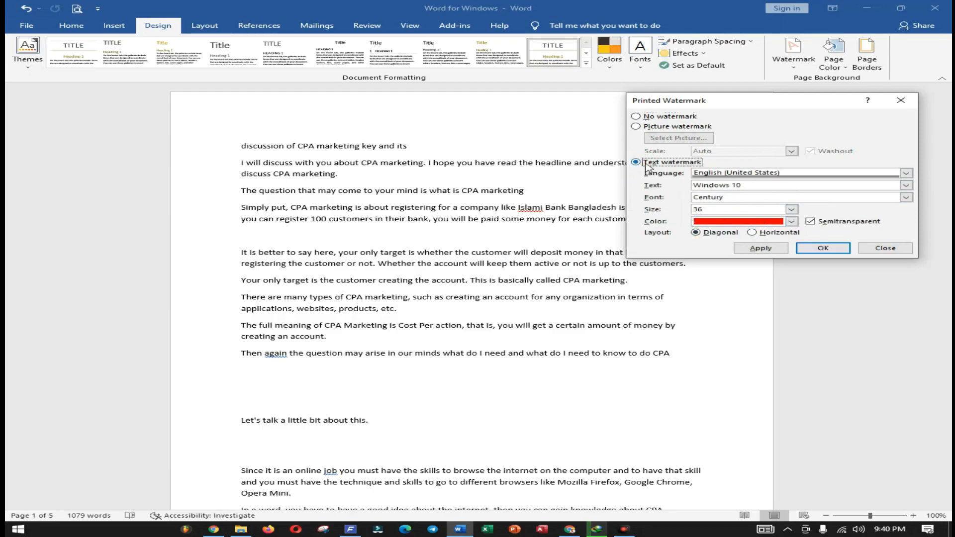
click(755, 254)
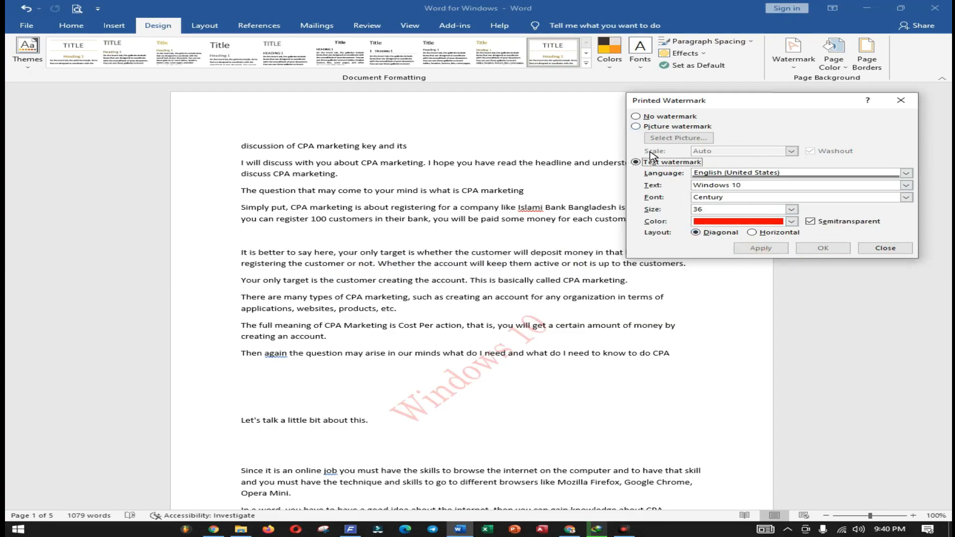
- Switch the watermark type to a picture watermark and choose to insert its picture from a file
click(637, 129)
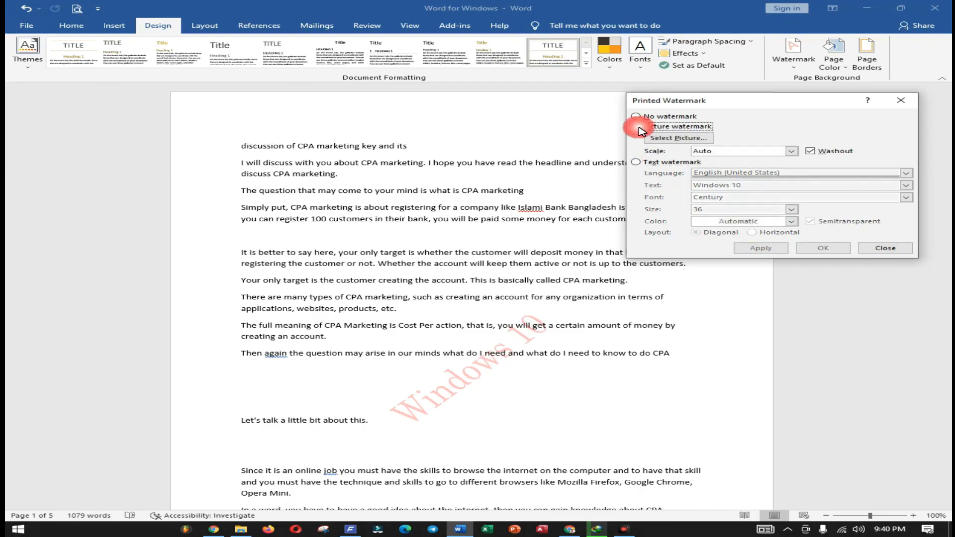
click(678, 138)
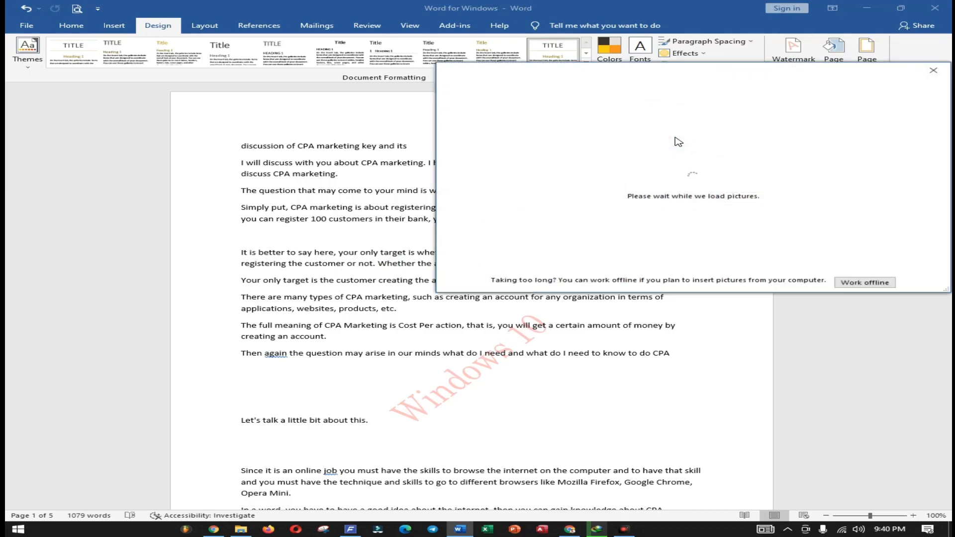
drag(756, 82, 438, 205)
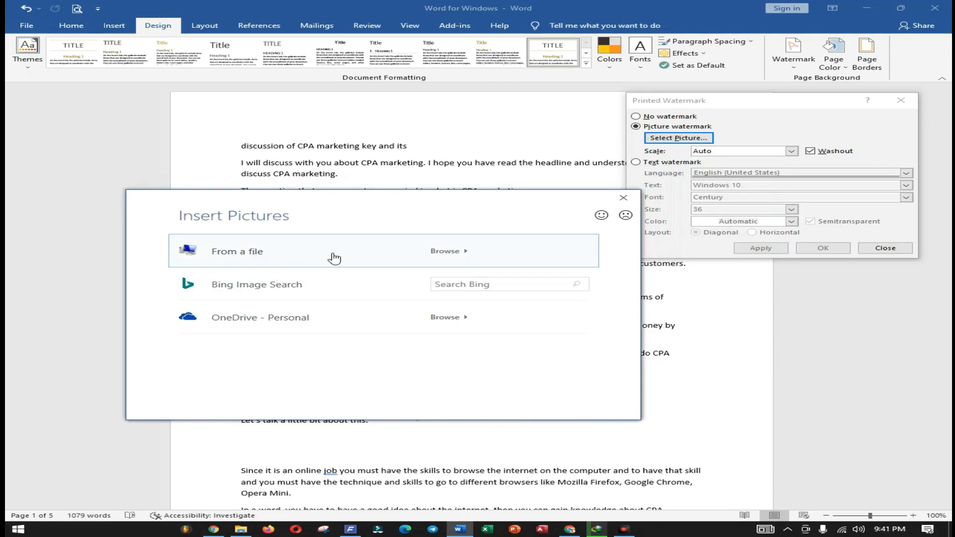
key(Escape)
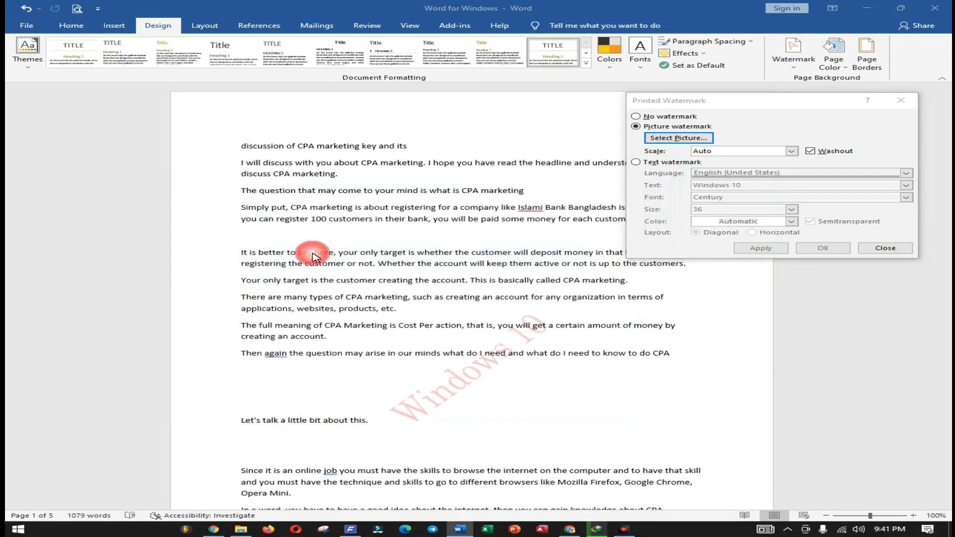